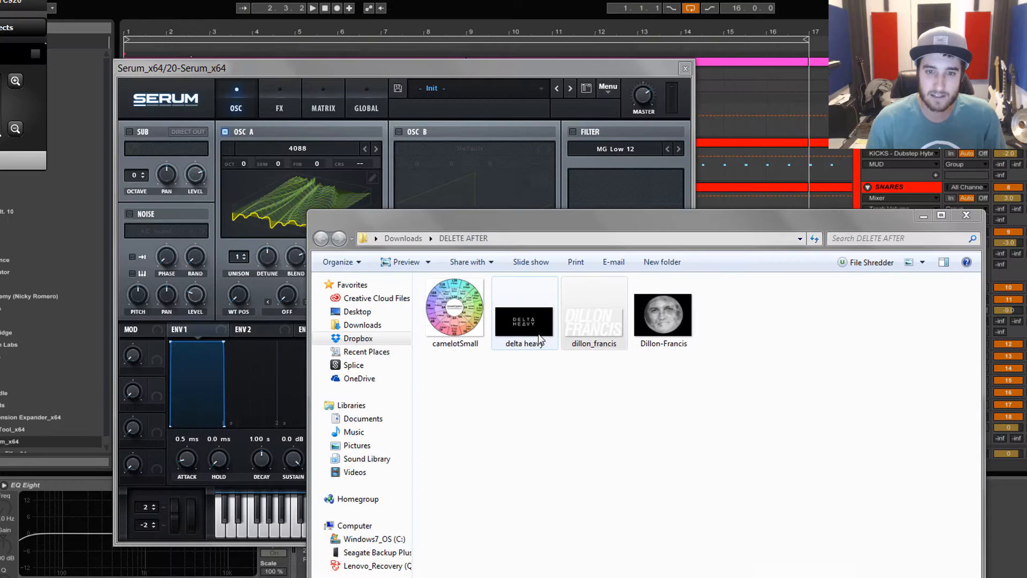
- Load the dillon_francis image from the DELETE AFTER folder into oscillator A as its wavetable and minimize the folder window
left_click_drag(595, 313, 284, 203)
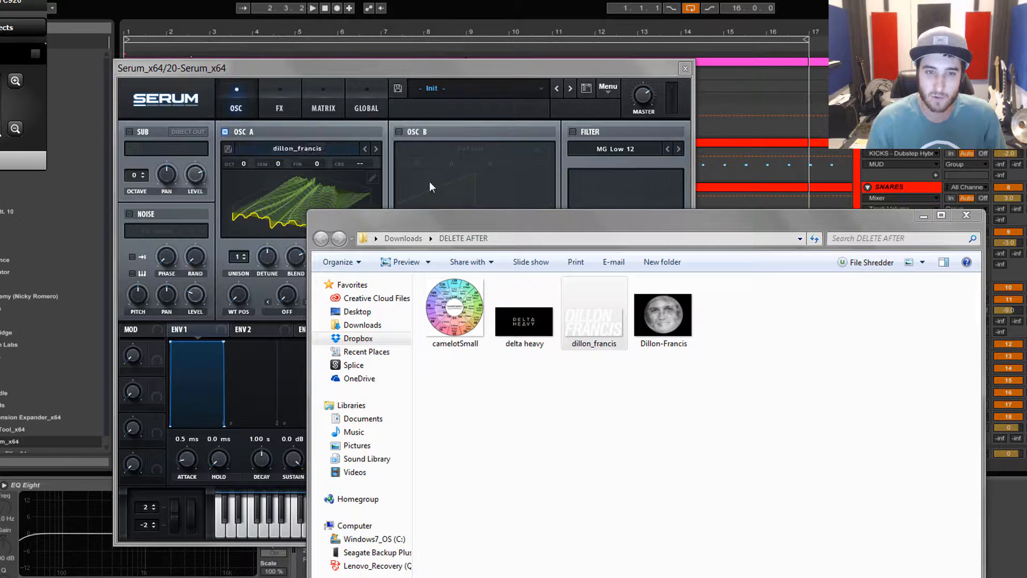
left_click(923, 215)
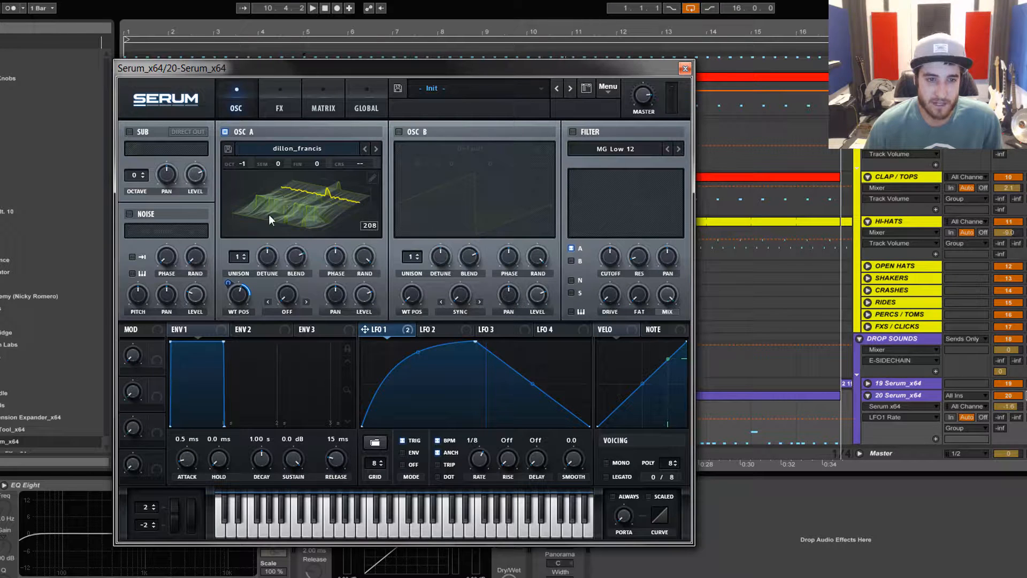
- Examine the modulation matrix for the LFO 1 routings to oscillator A's wavetable position and master tuning
left_click(367, 101)
left_click(327, 109)
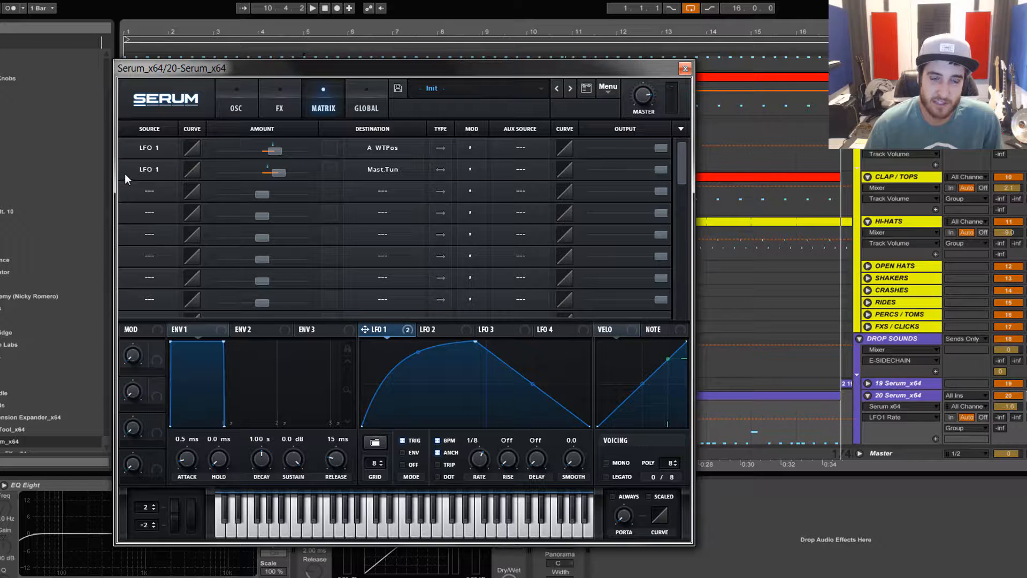
left_click(237, 96)
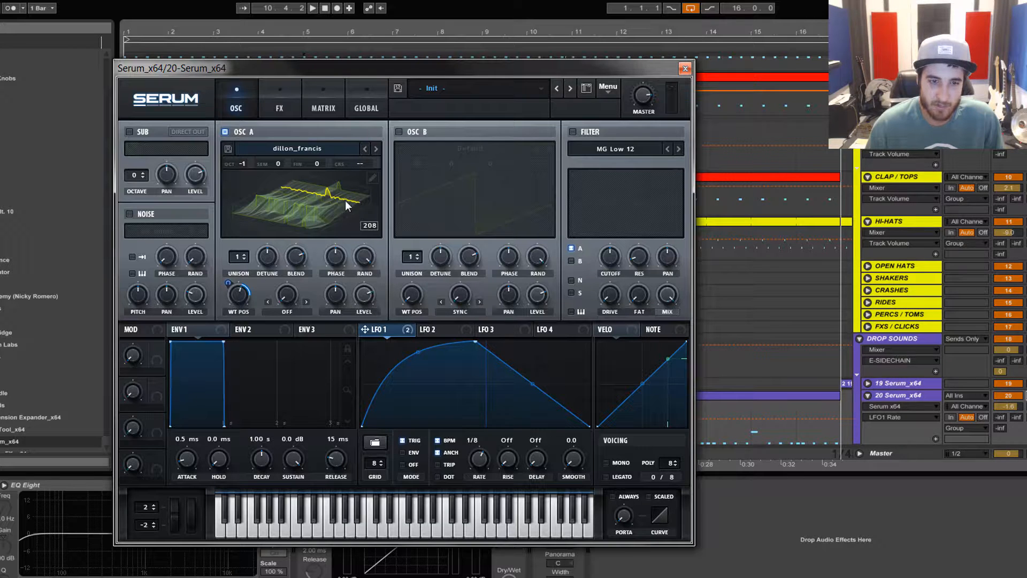
left_click(280, 106)
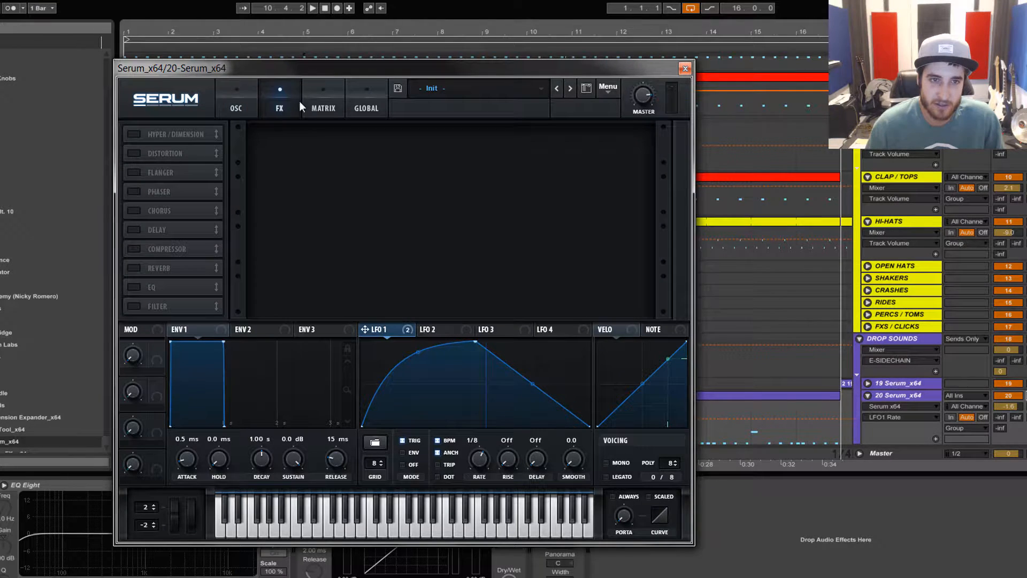
left_click(323, 107)
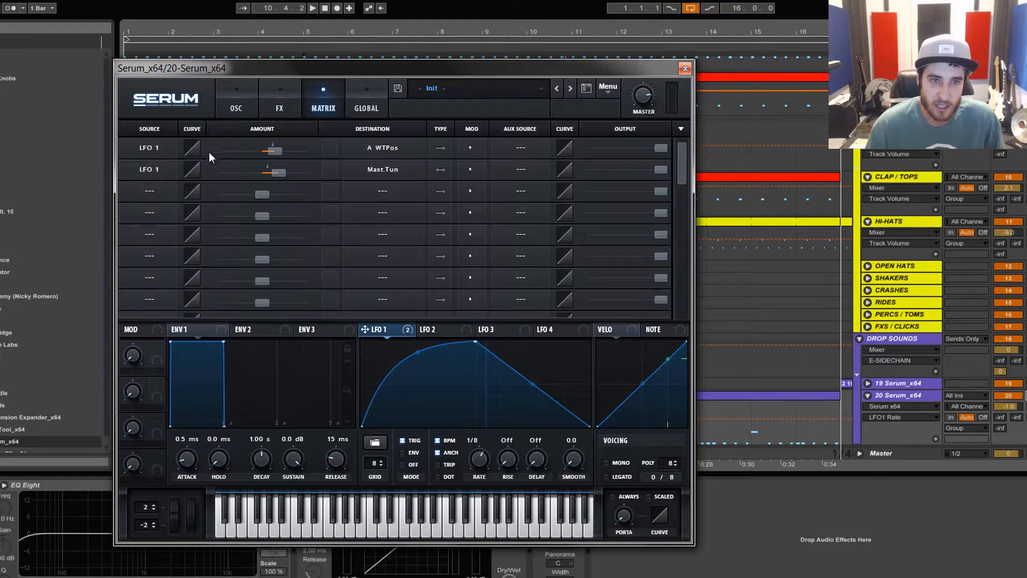
left_click(384, 169)
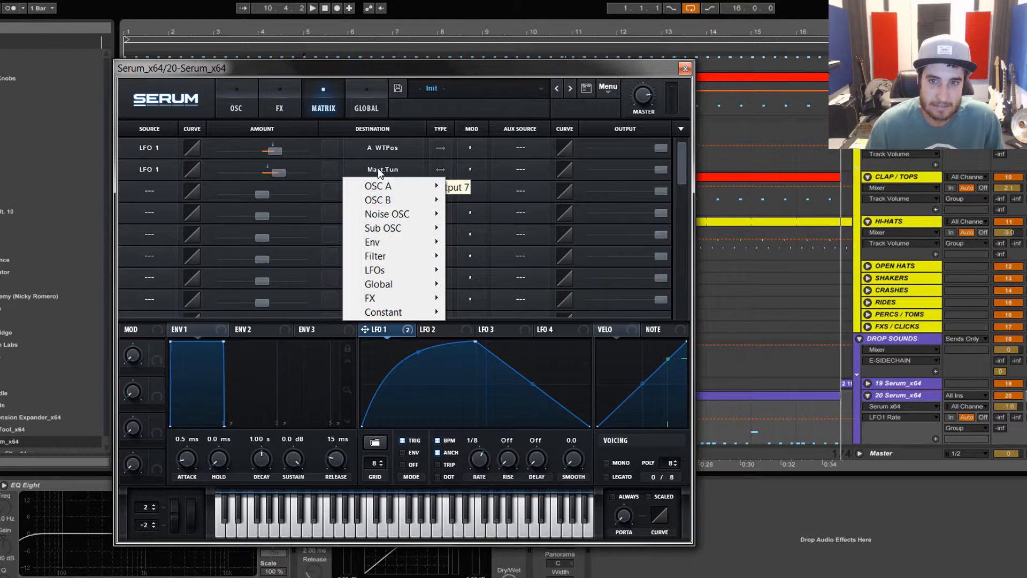
left_click(602, 171)
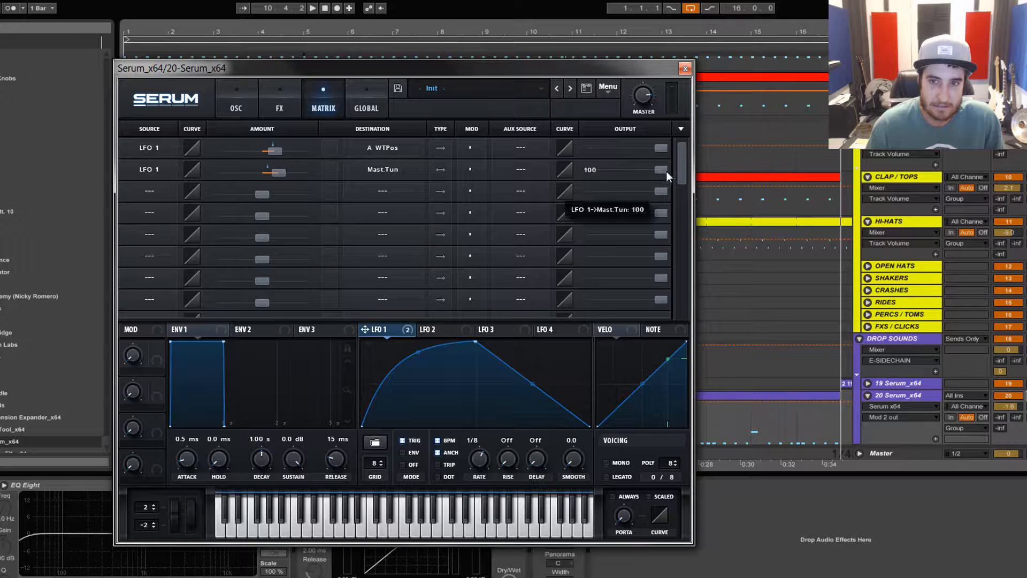
- Set the output of the LFO 1 to master tuning routing to 0 and play the loop without pitch modulation
left_click_drag(666, 171, 550, 171)
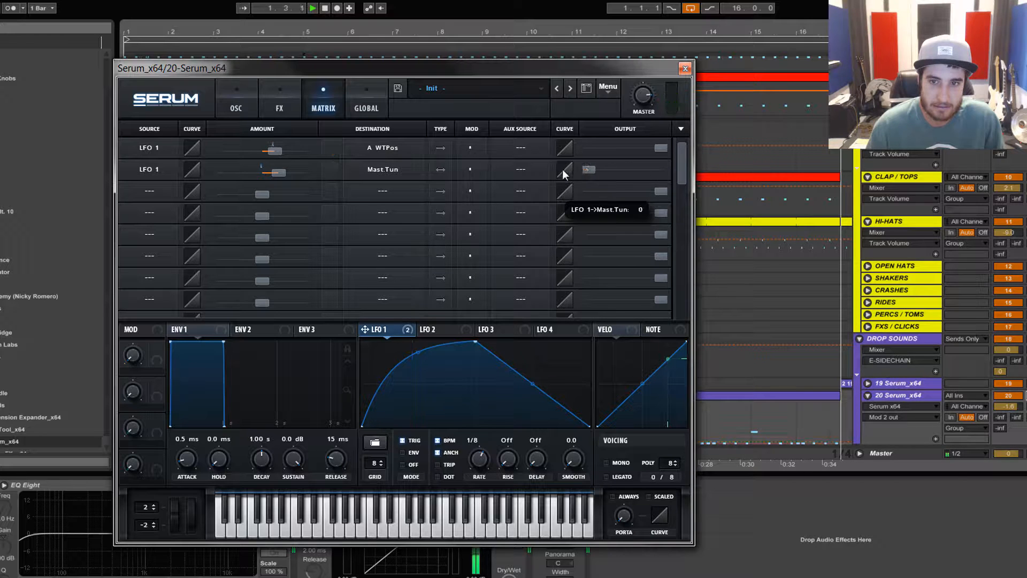
left_click(258, 107)
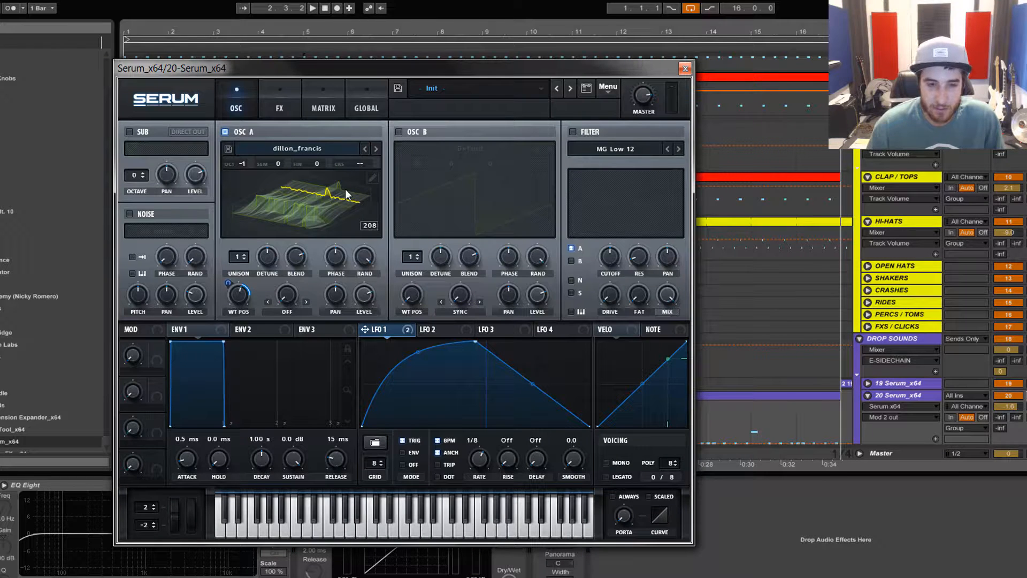
key("space")
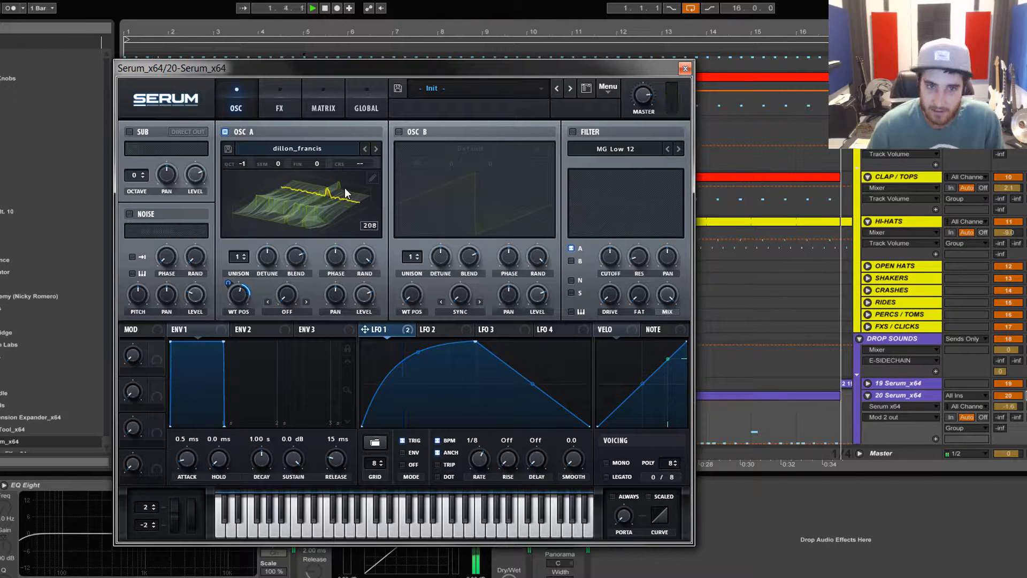
- Restore the output of the LFO 1 to master tuning routing to 100 and play the loop with oscillator settings shown
left_click(352, 103)
left_click(324, 111)
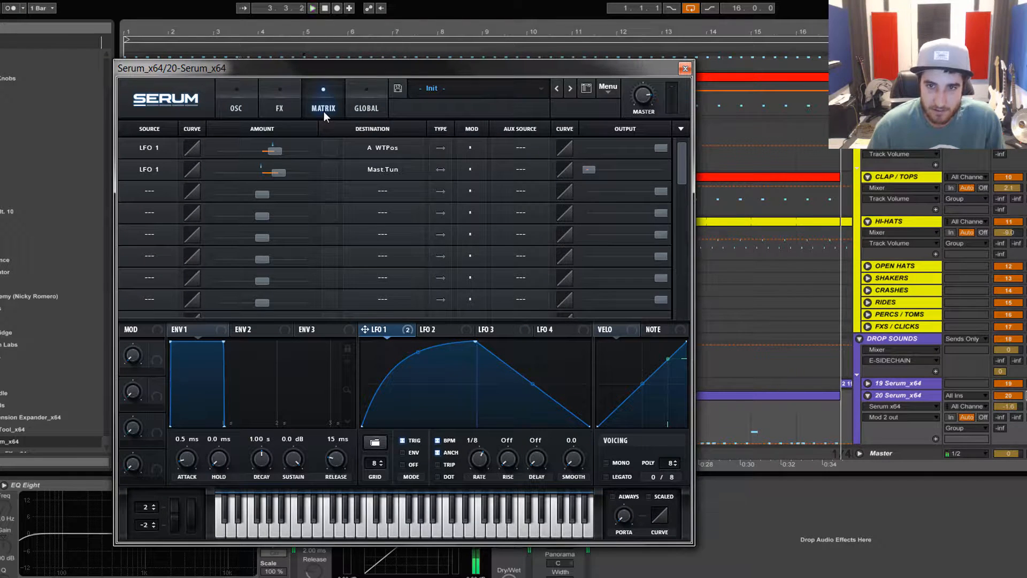
left_click_drag(592, 169, 808, 185)
left_click(294, 106)
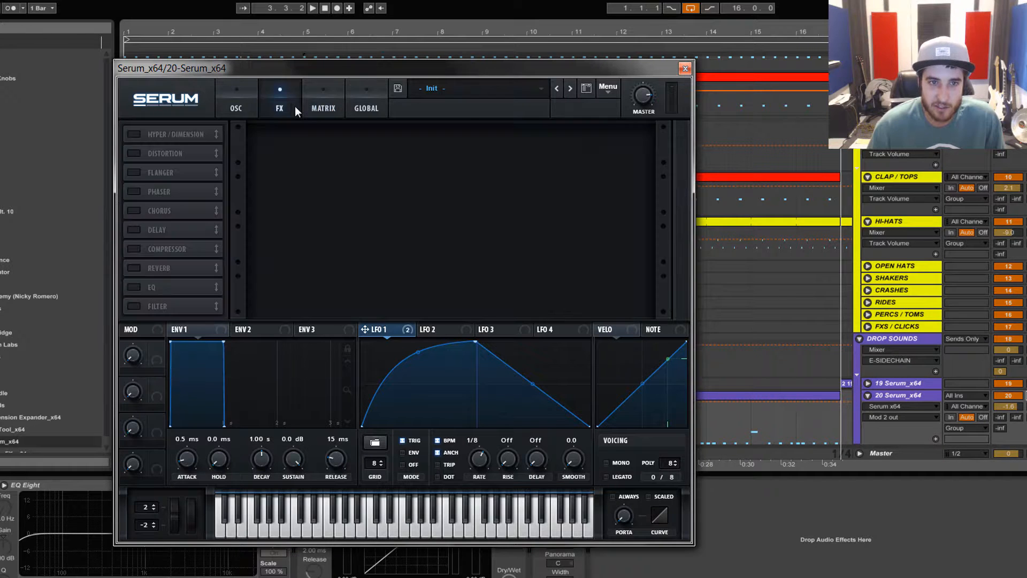
left_click(246, 106)
key("space")
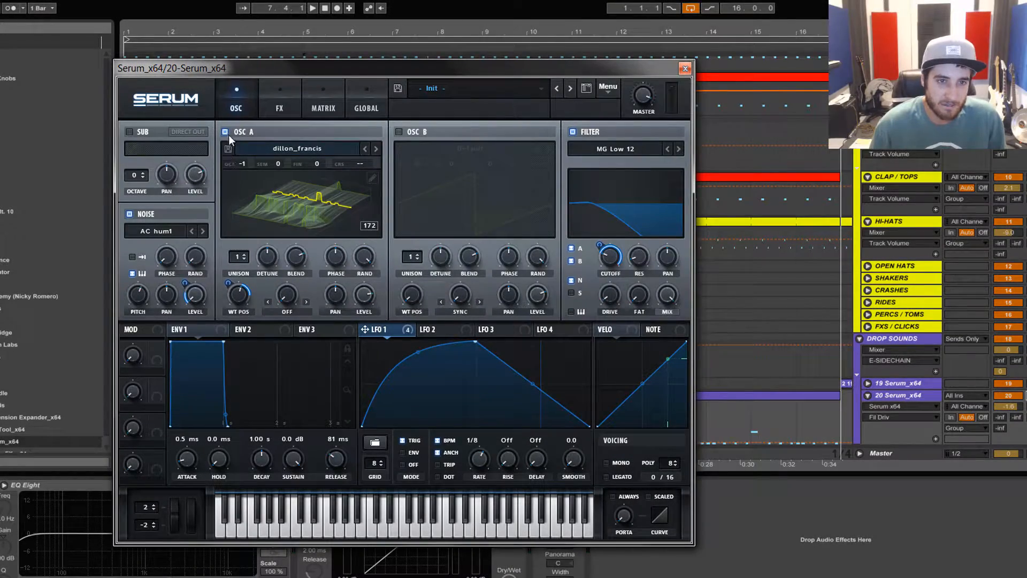
- Disable oscillator A during playback to audition the AC hum1 noise layer alone, and re-enable the oscillator
left_click(225, 131)
key("space")
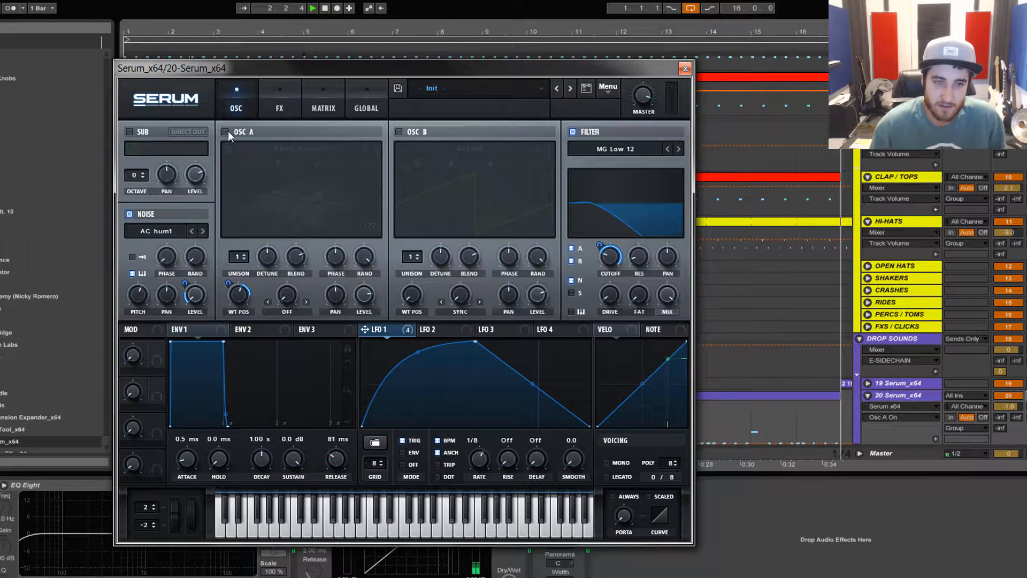
left_click(226, 132)
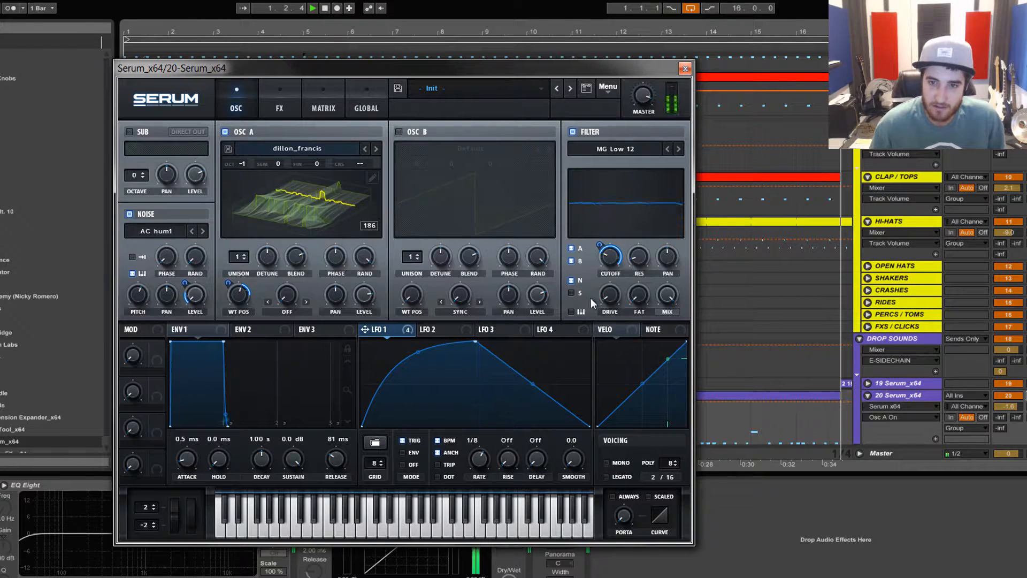
left_click(615, 295)
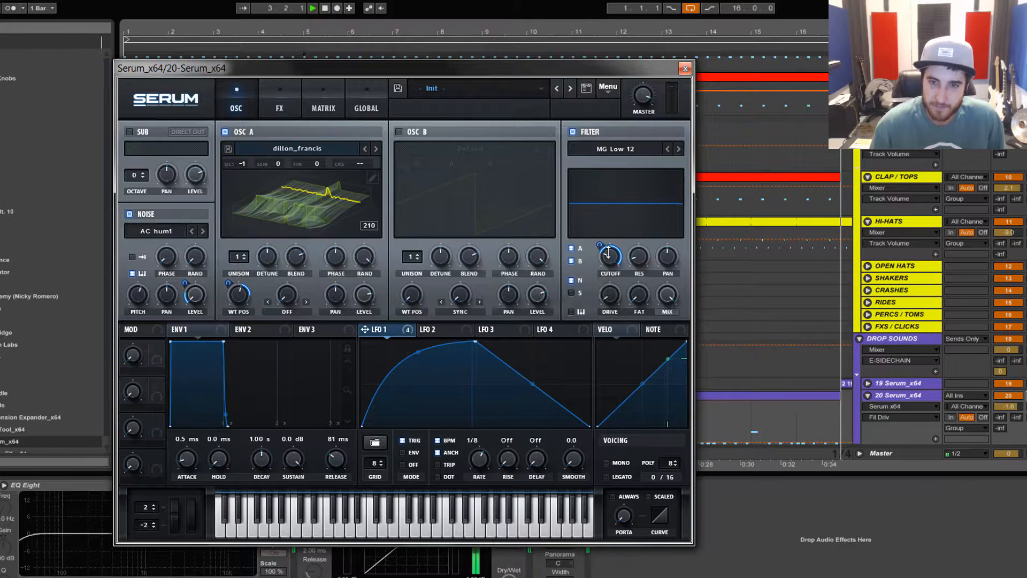
left_click(139, 294)
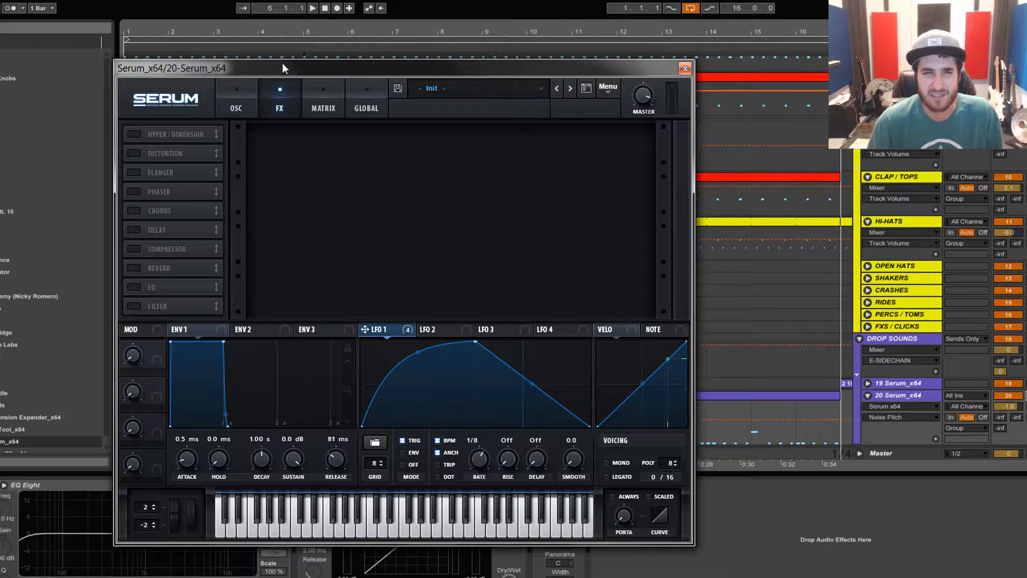
mouse_move(283, 64)
left_mouse_down()
mouse_move(281, 46)
mouse_move(284, 55)
left_mouse_up()
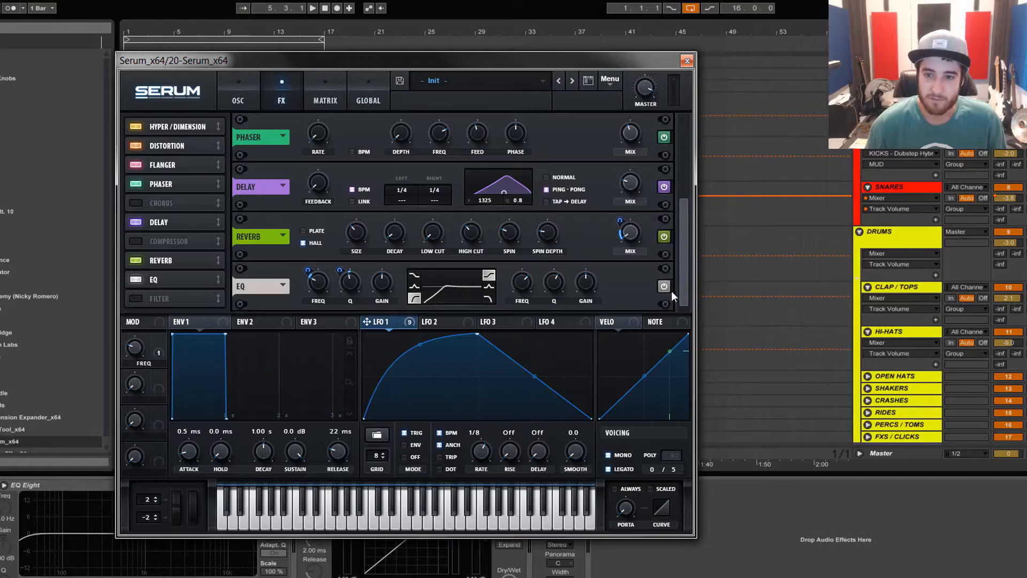
- Bypass all active effects in the FX rack, from EQ and reverb up to distortion and hyper/dimension
left_click(671, 290)
left_click(665, 239)
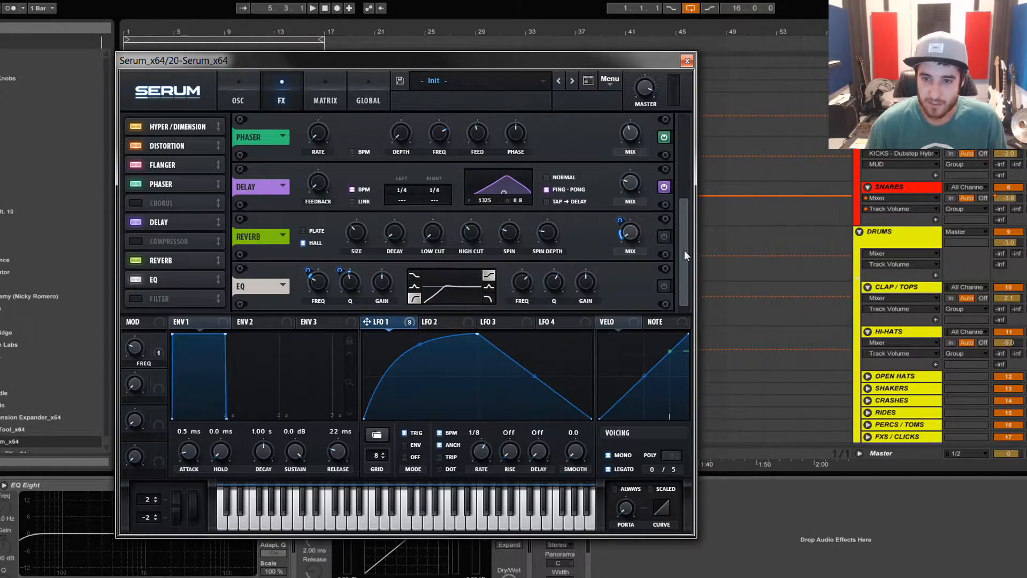
left_click_drag(685, 249, 688, 105)
left_click(663, 227)
left_click(665, 176)
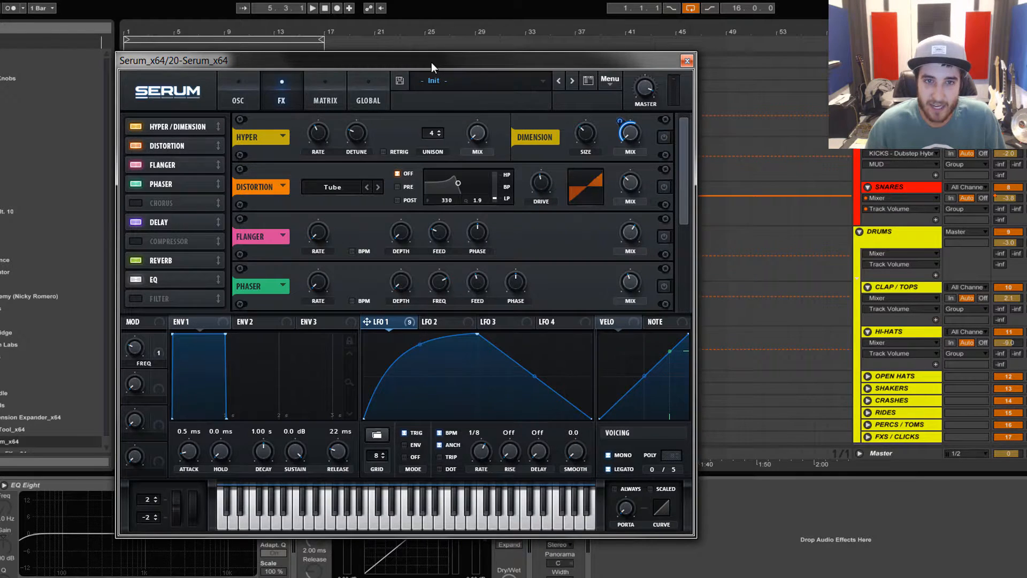
- Place the playback start at bar 9 in the arrangement and bring back the Serum window from track 20
left_click_drag(431, 66, 642, 36)
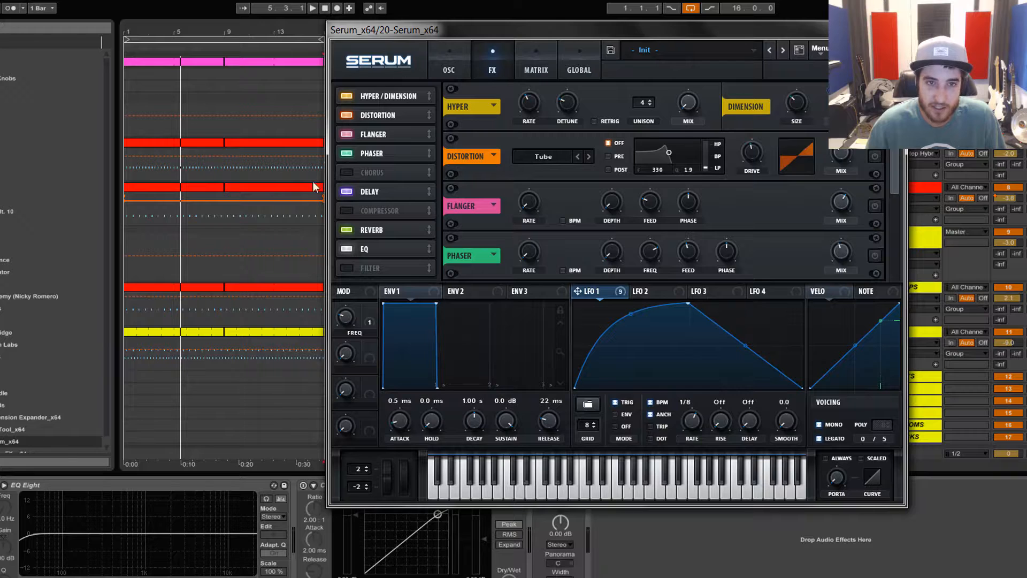
left_click(228, 354)
scroll(220, 329, "down", 2)
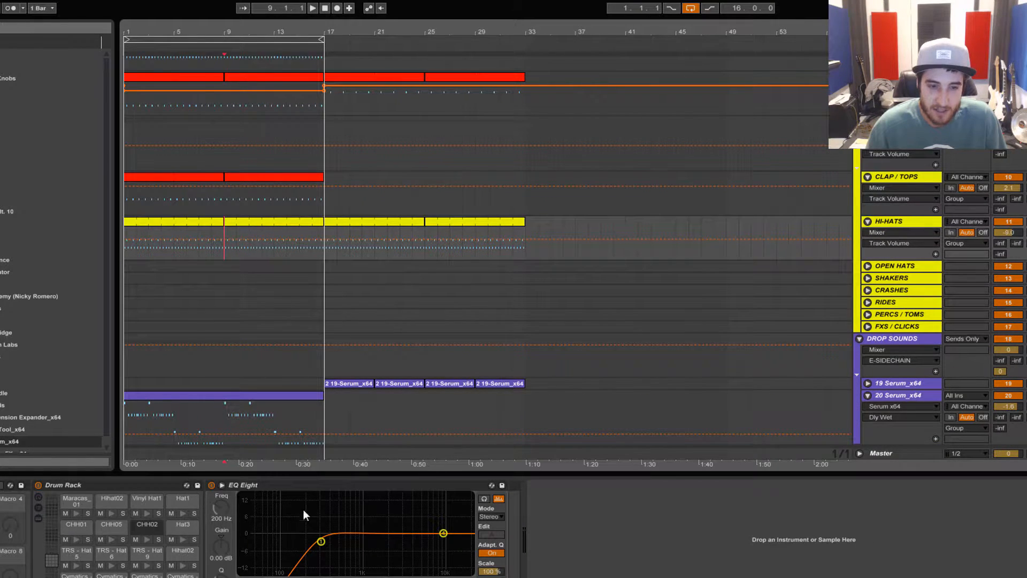
left_click(903, 402)
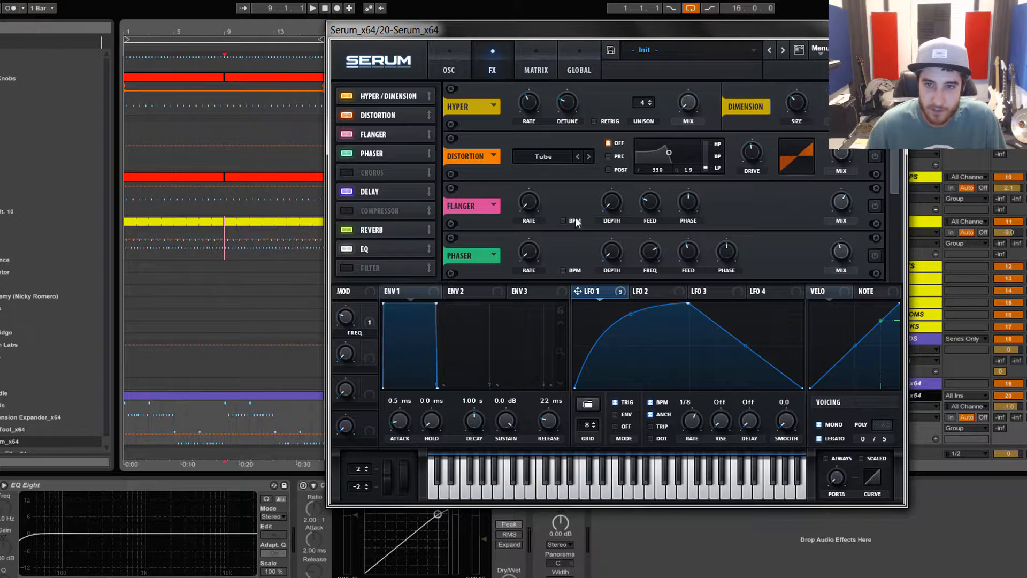
left_click_drag(611, 36, 452, 52)
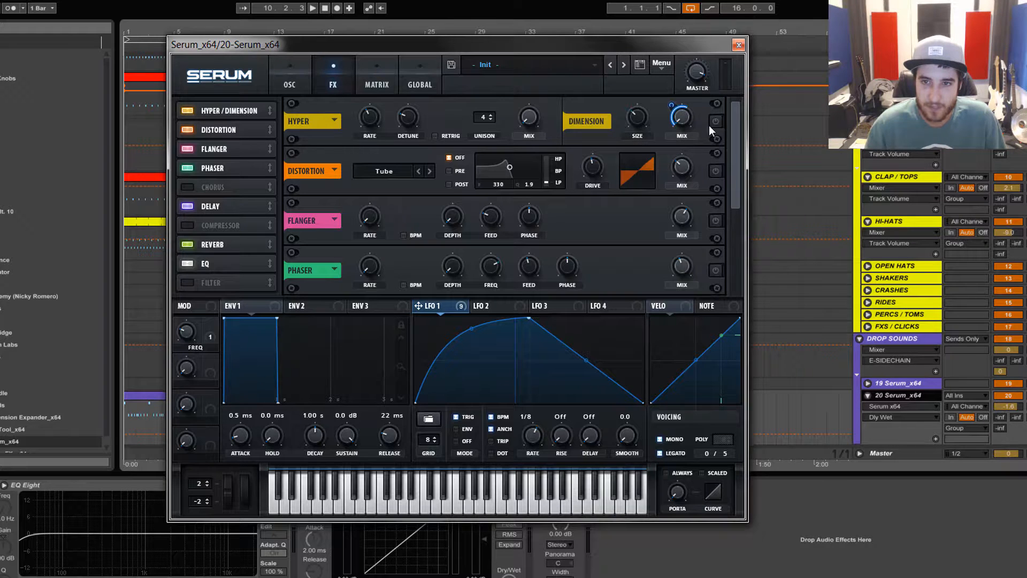
- Enable the dimension effect and the Tube distortion one after the other, playing the loop for each and checking the master volume
key("space")
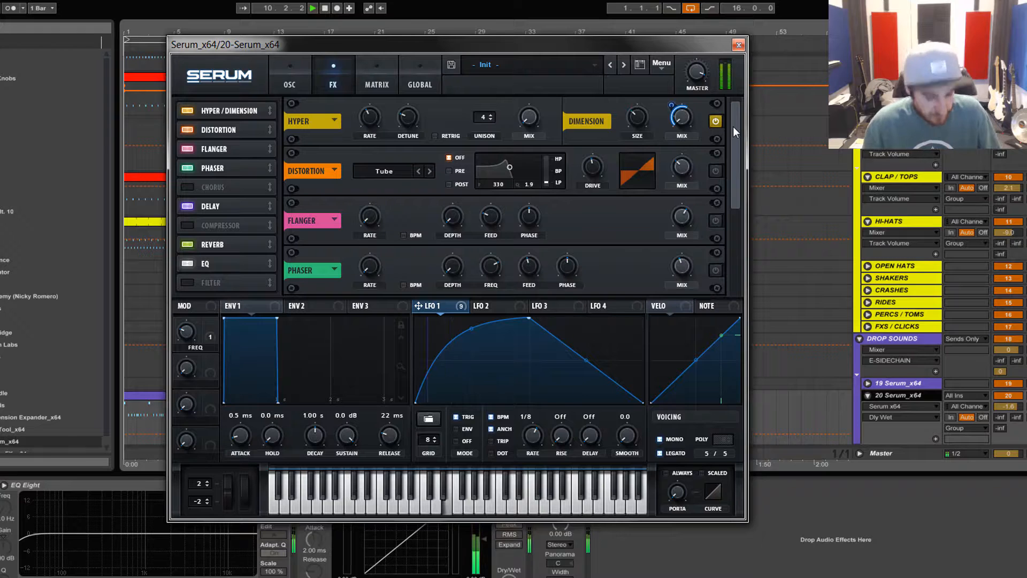
key("space")
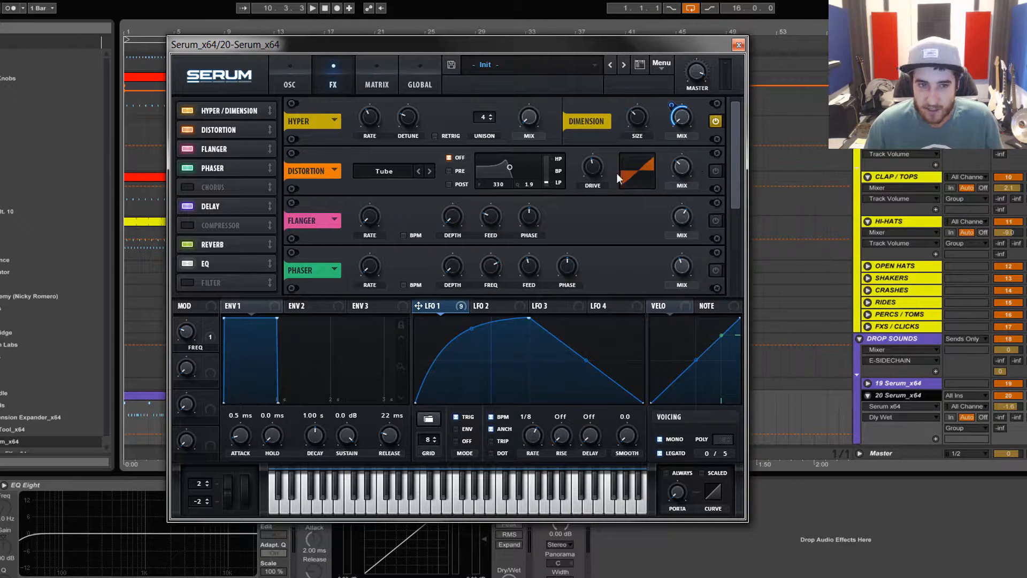
left_click(715, 172)
key("space")
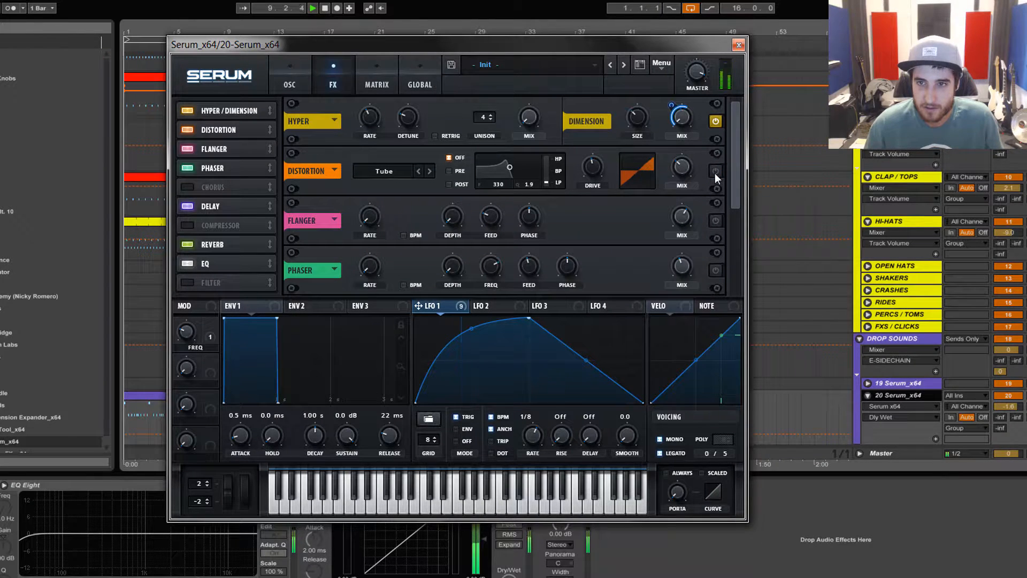
scroll(730, 174, "down", 3)
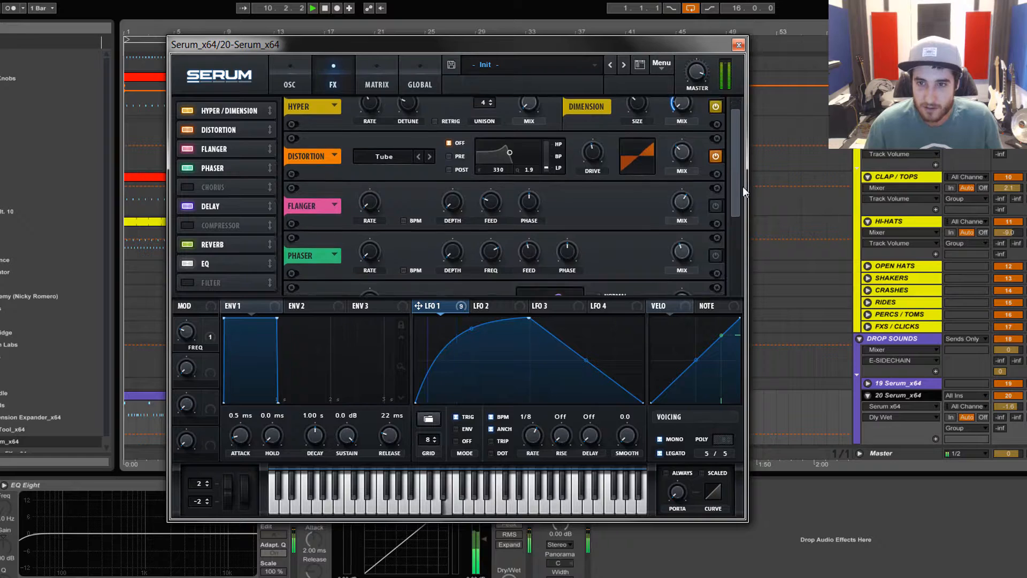
left_click(696, 79)
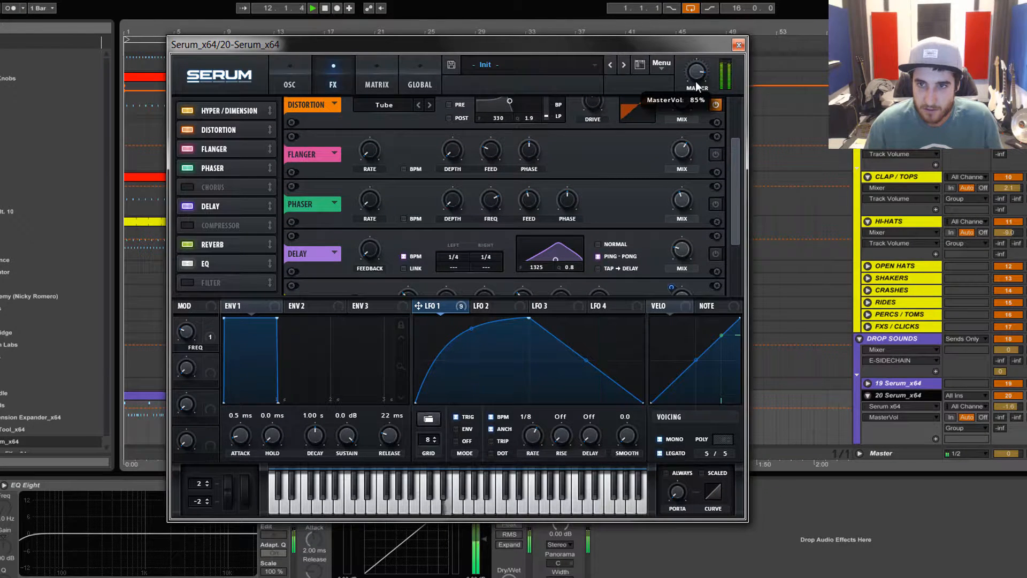
key("space")
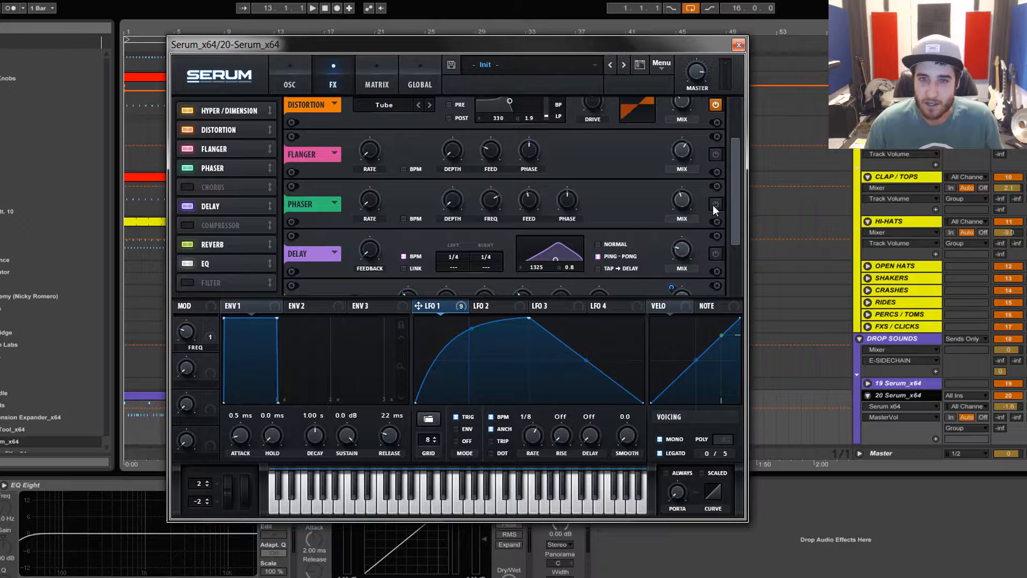
- Enable the flanger and the phaser in turn while the loop plays from bar 9
key("space")
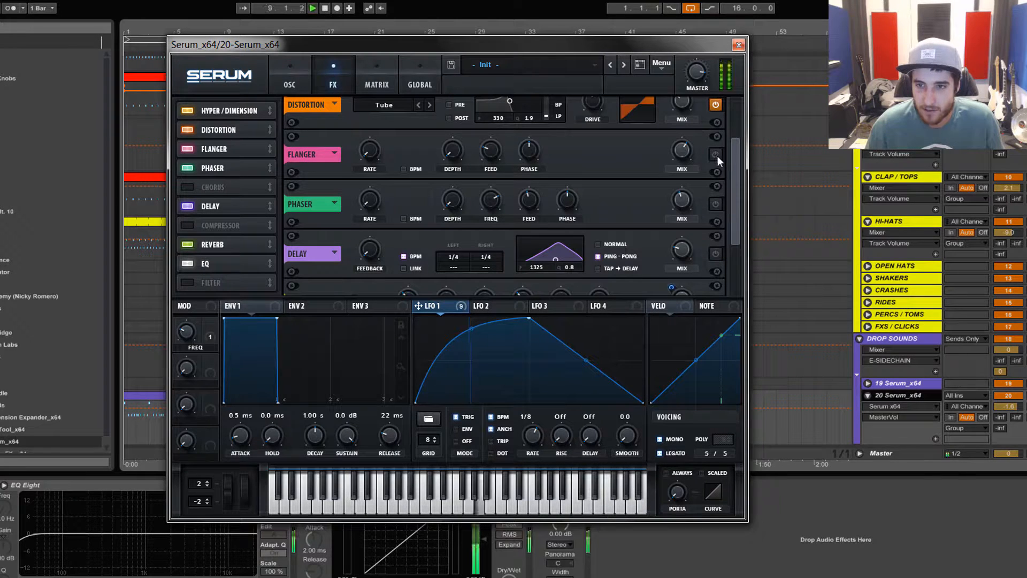
left_click(716, 154)
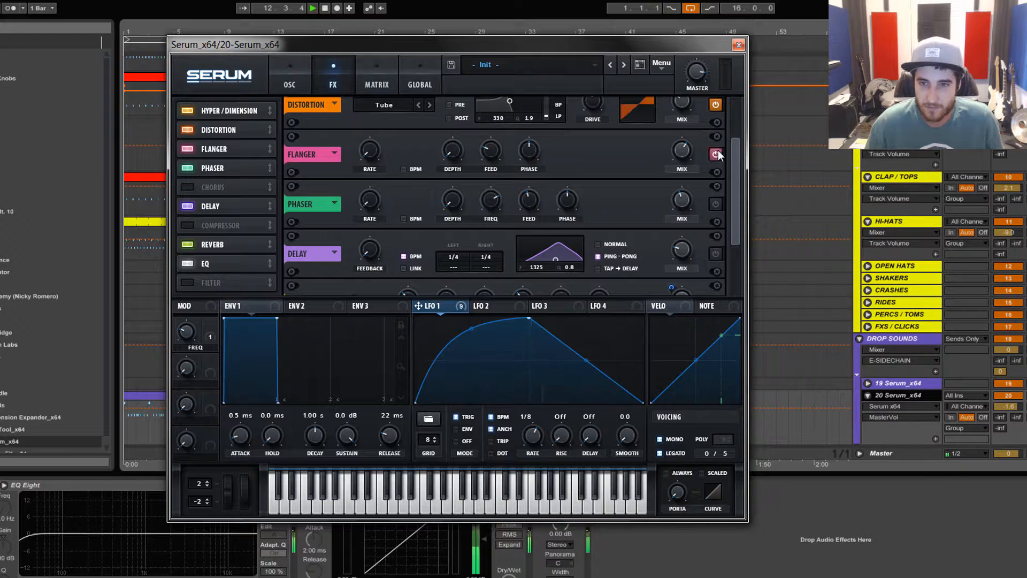
left_click(716, 205)
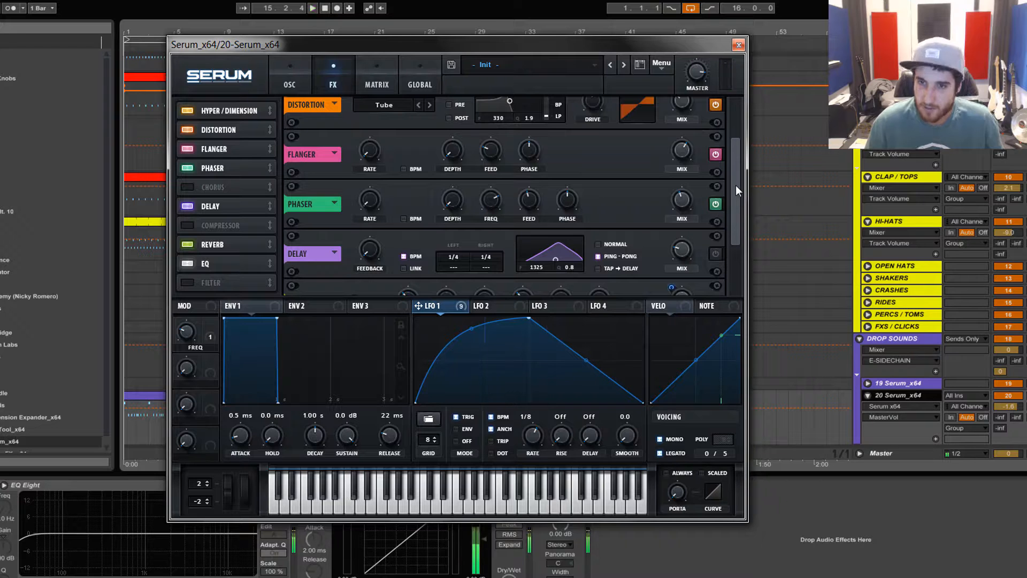
left_click_drag(736, 185, 739, 206)
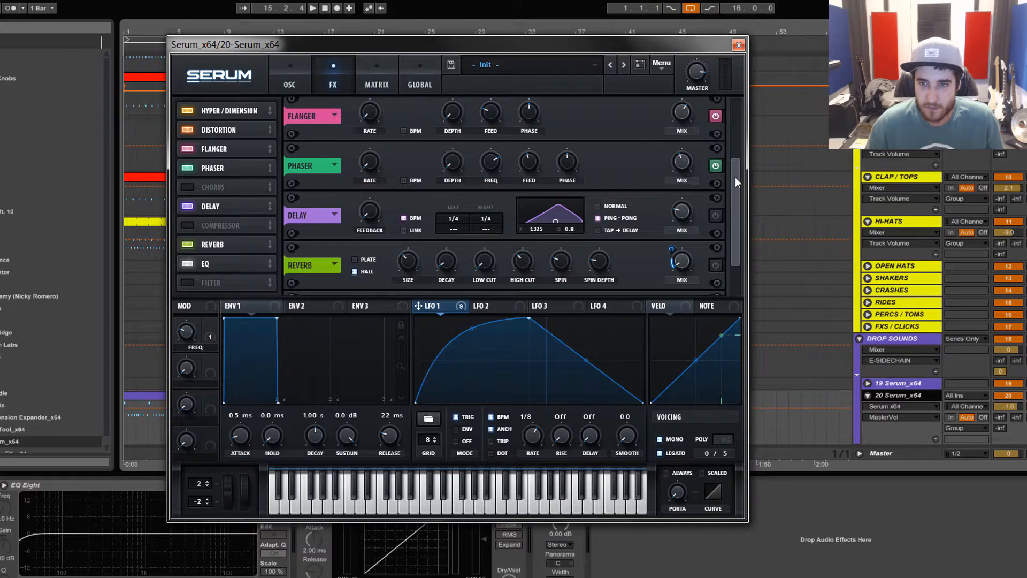
- Enable the reverb and the EQ in the FX rack, playing the loop and checking the reverb's decay and mix
scroll(551, 202, "down", 1)
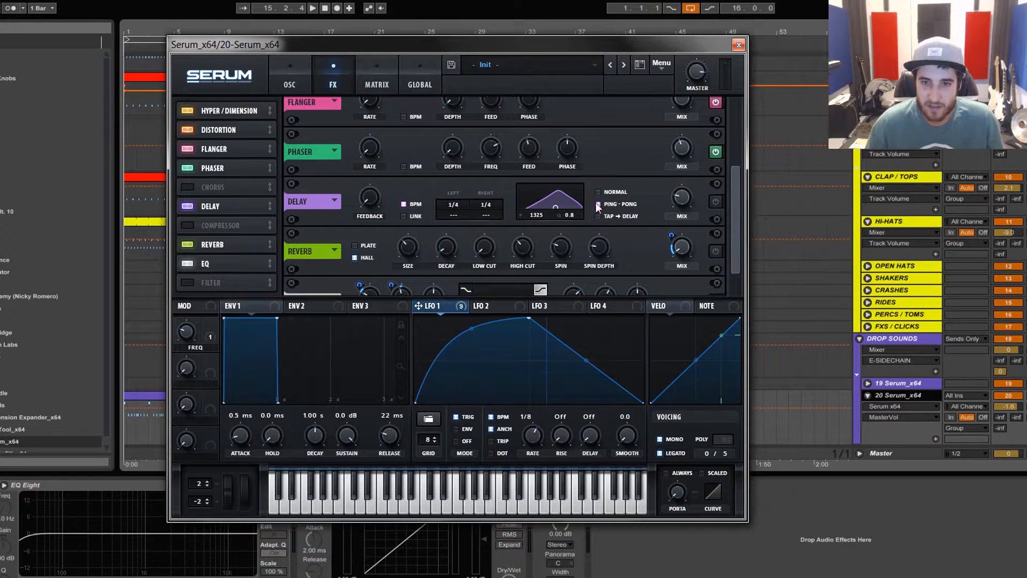
left_click_drag(736, 200, 738, 211)
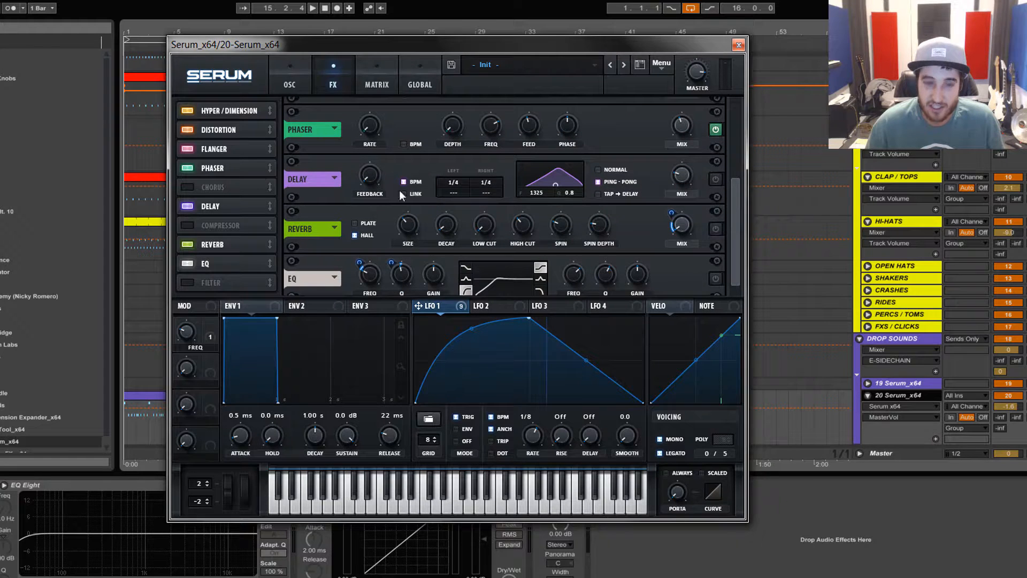
scroll(737, 219, "down", 1)
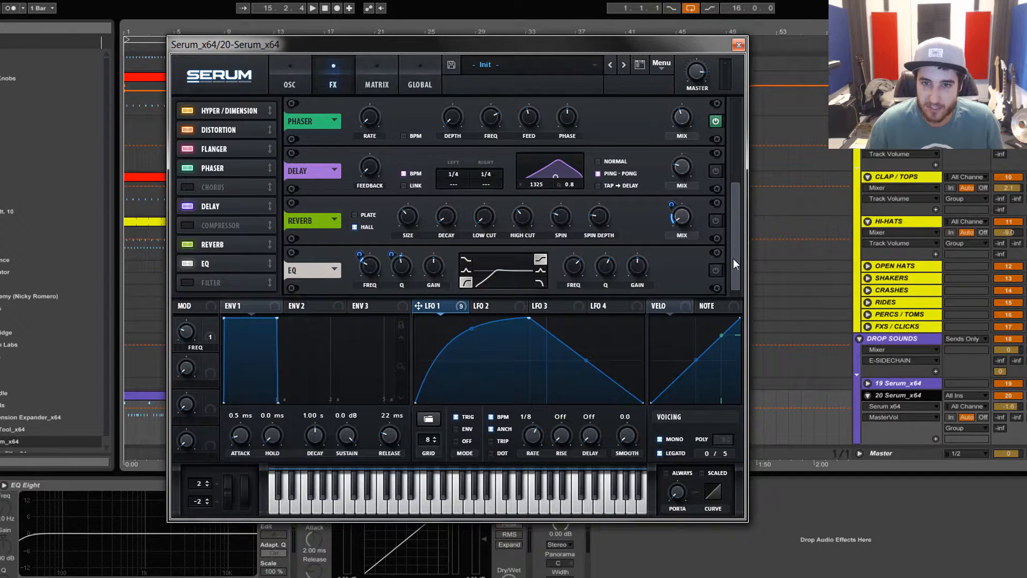
left_click(716, 218)
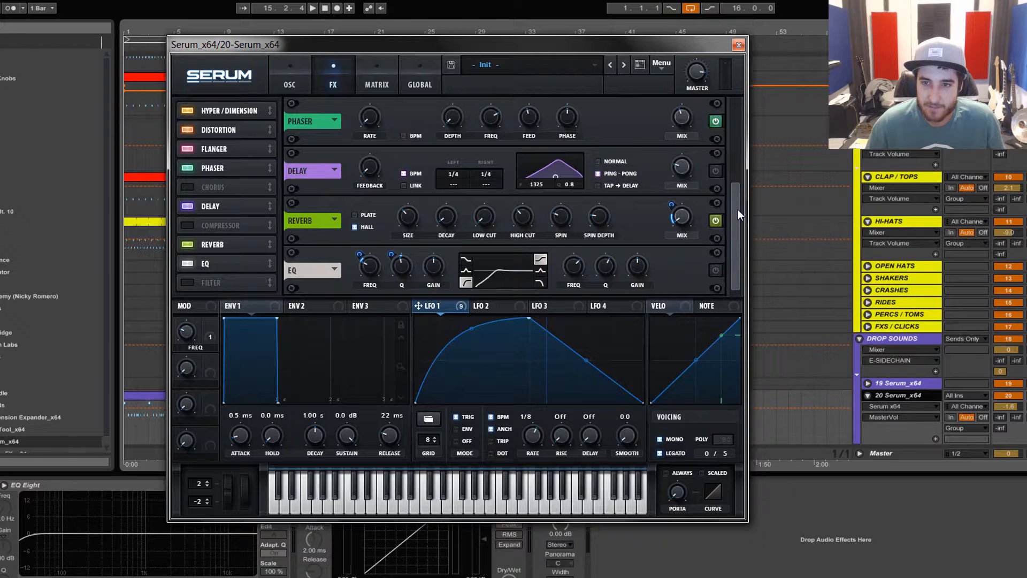
key("space")
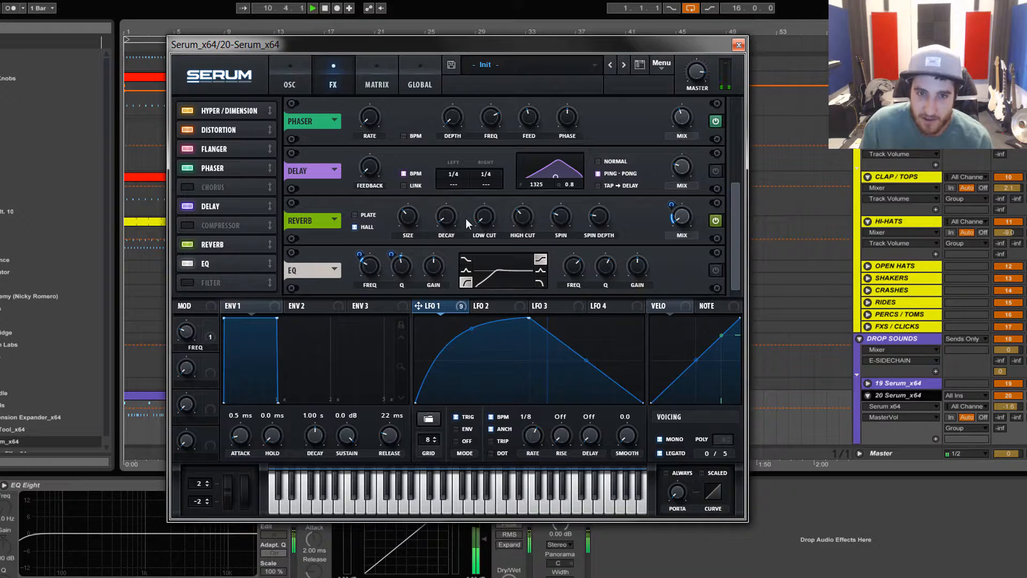
left_click(450, 216)
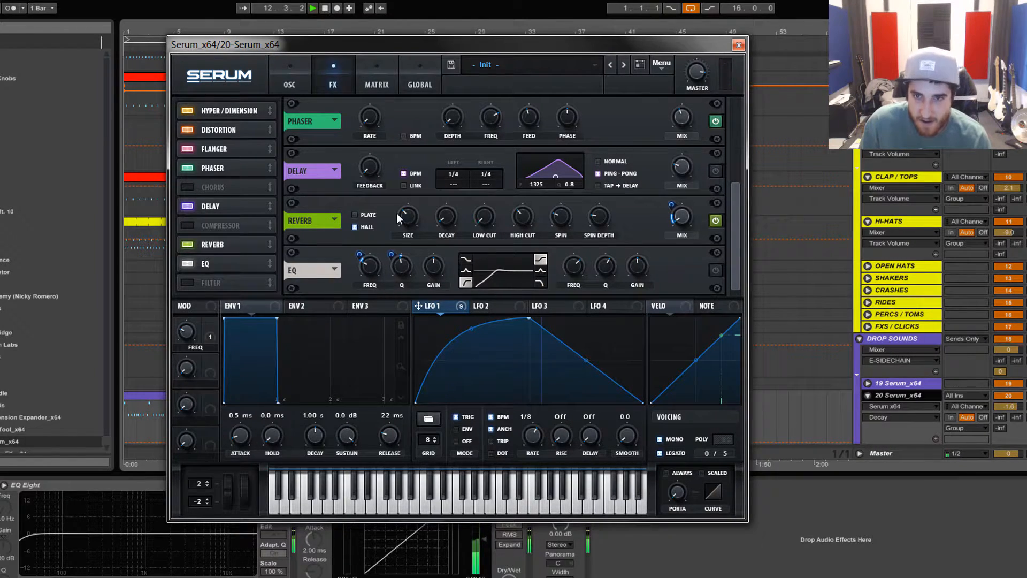
left_click(688, 214)
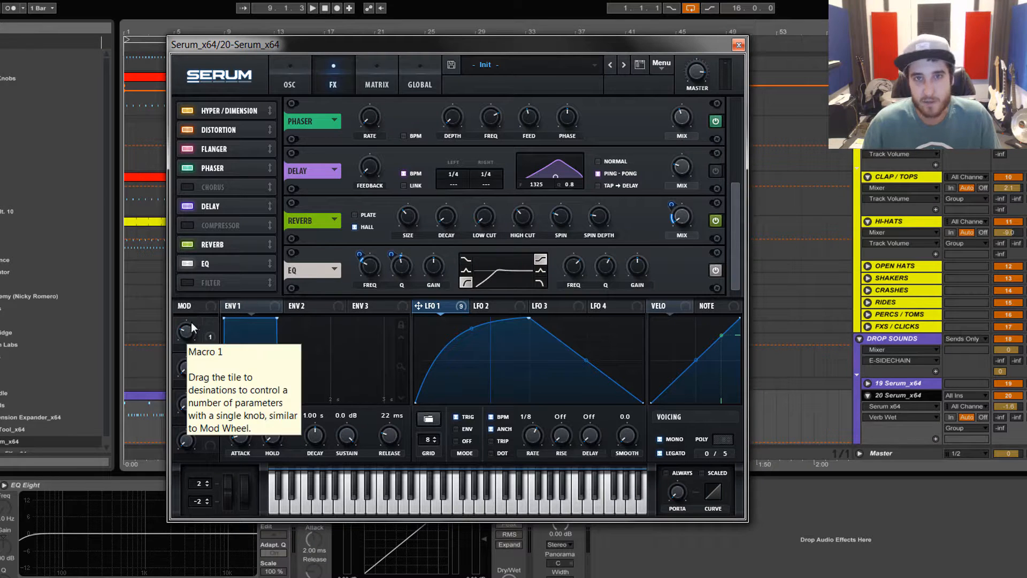
- Play the loop with the EQ active, then enable the ping-pong delay and return to the start of the FX rack
key("space")
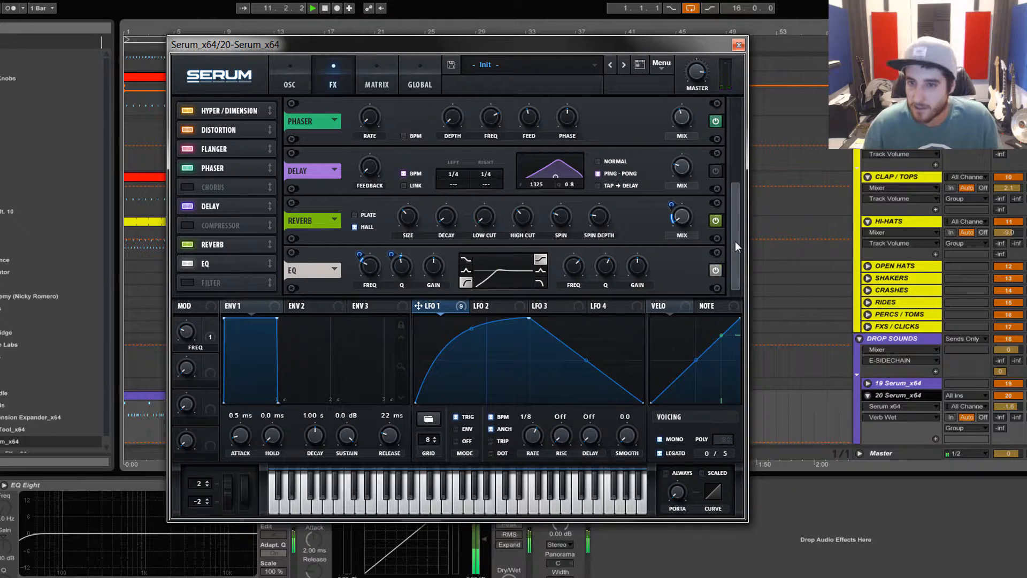
scroll(736, 219, "up", 1)
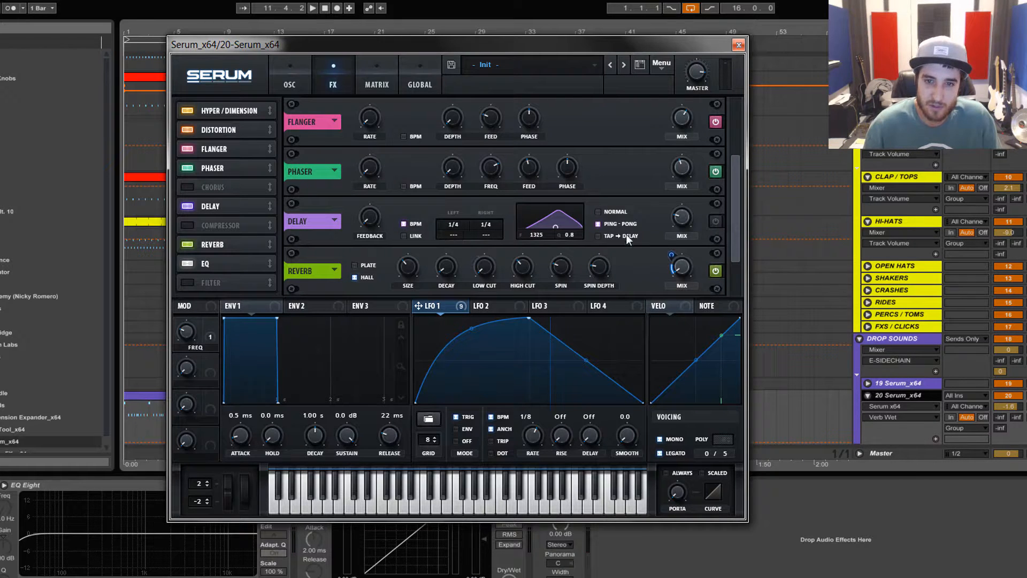
key("space")
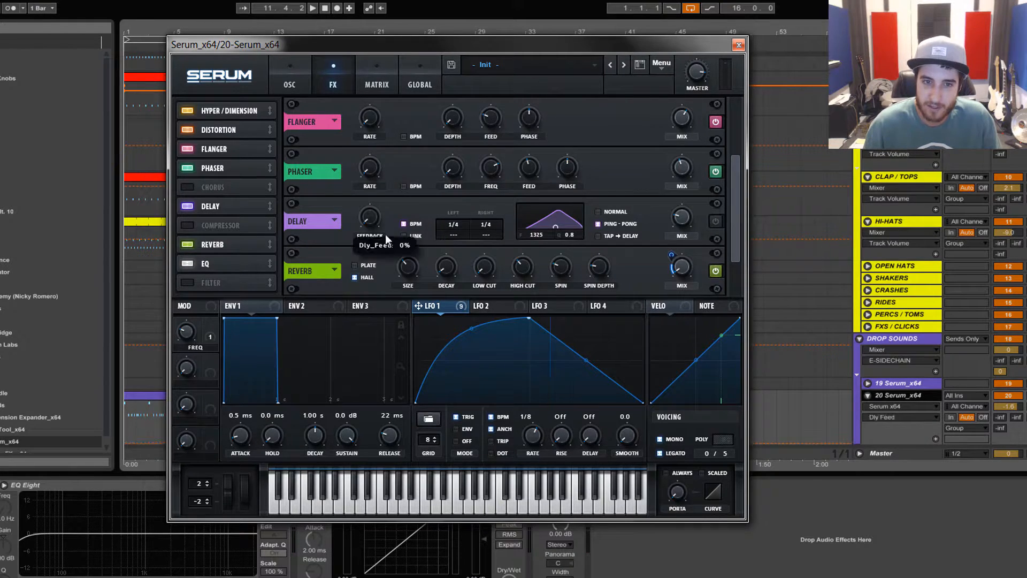
left_click(715, 221)
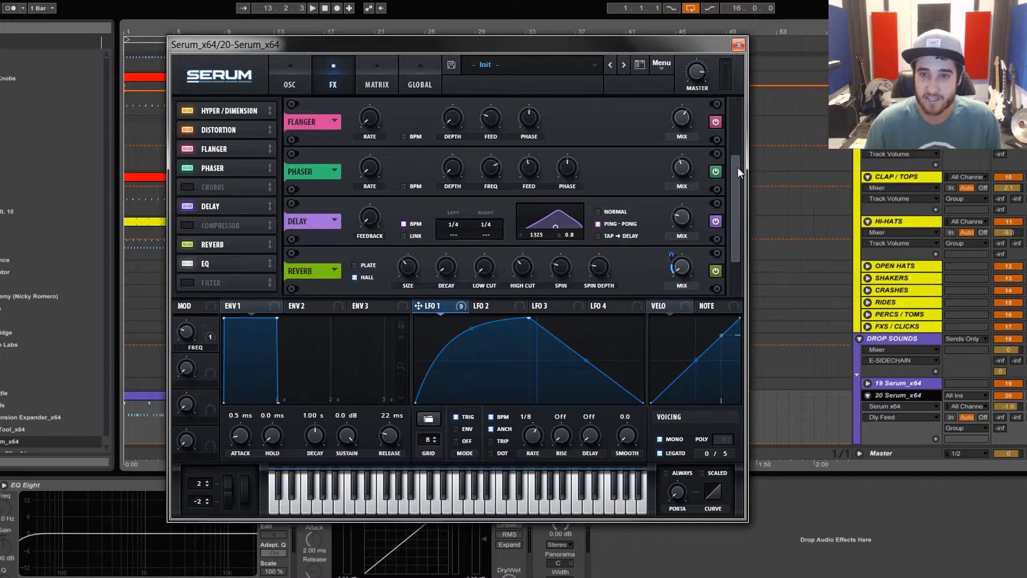
left_click_drag(736, 188, 749, 73)
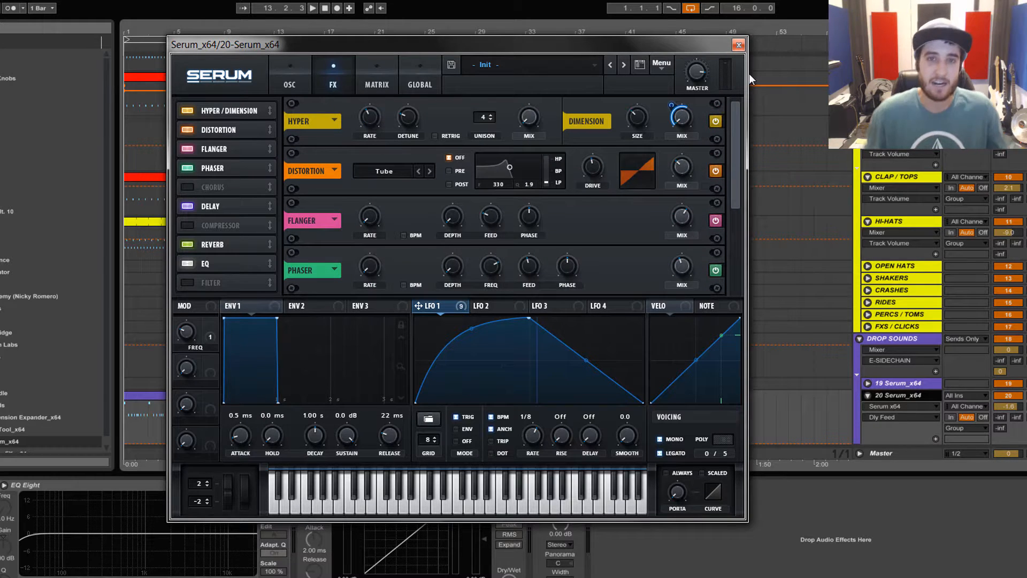